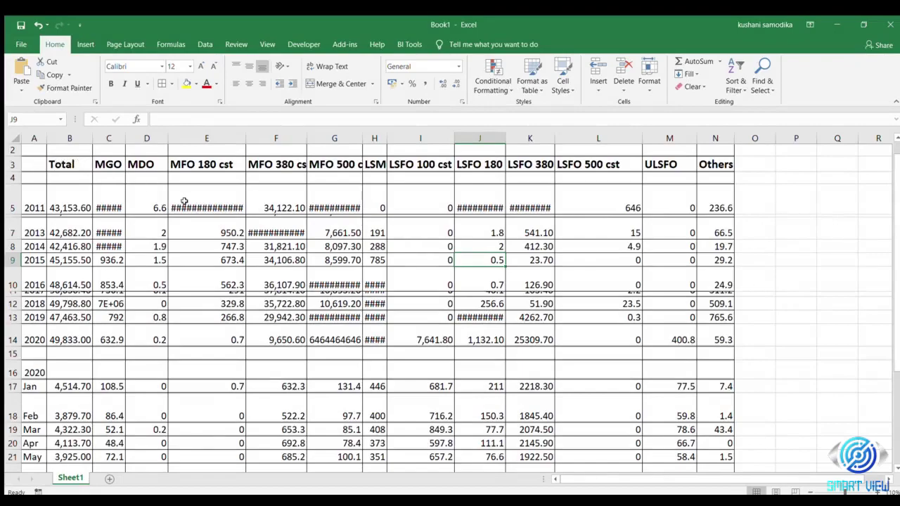
Step: Inspect the hidden values in row 5, including cells C5, H5 and L5 (646)
left_click(107, 206)
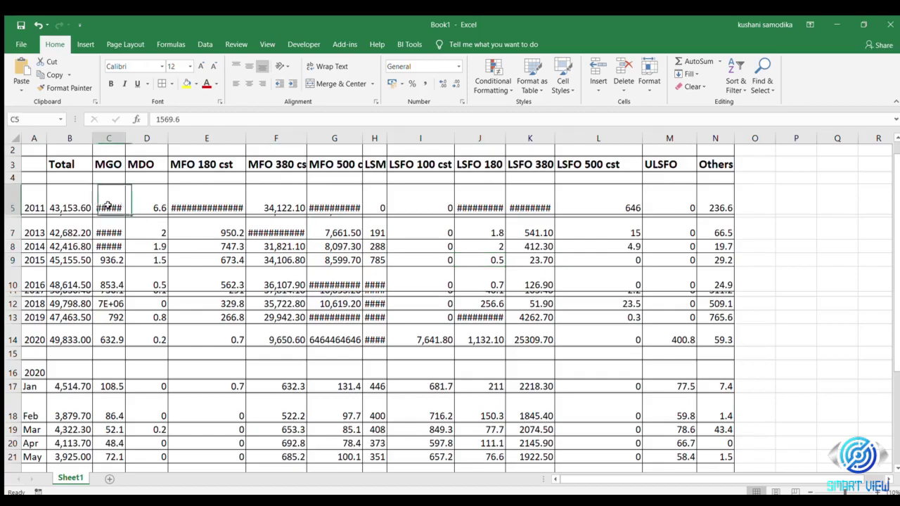
left_click(186, 205)
left_click(376, 203)
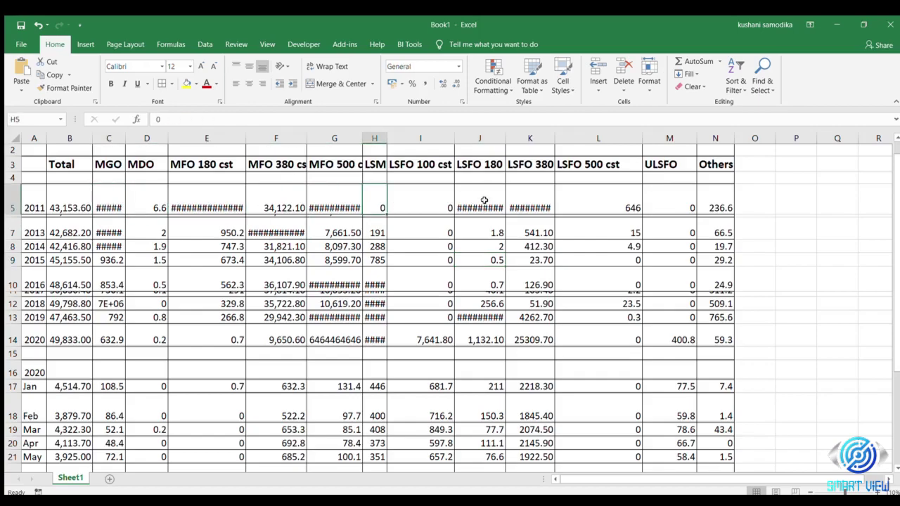
left_click(604, 202)
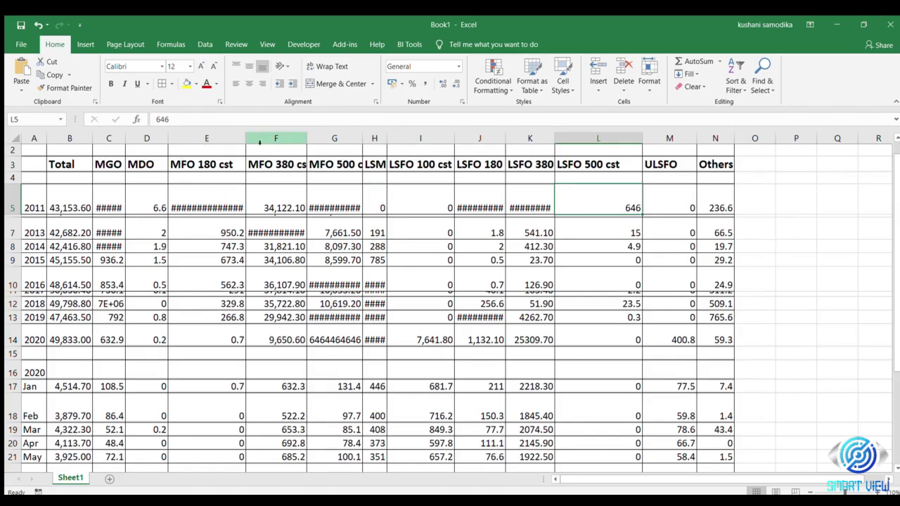
Step: Trial-fit columns E and F to their longest numbers, then undo both changes
left_click_drag(245, 138, 290, 141)
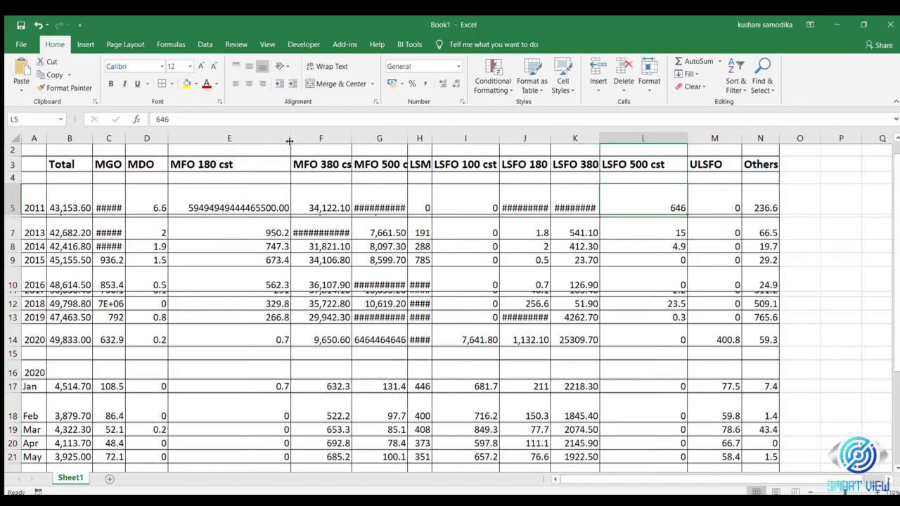
left_click(258, 216)
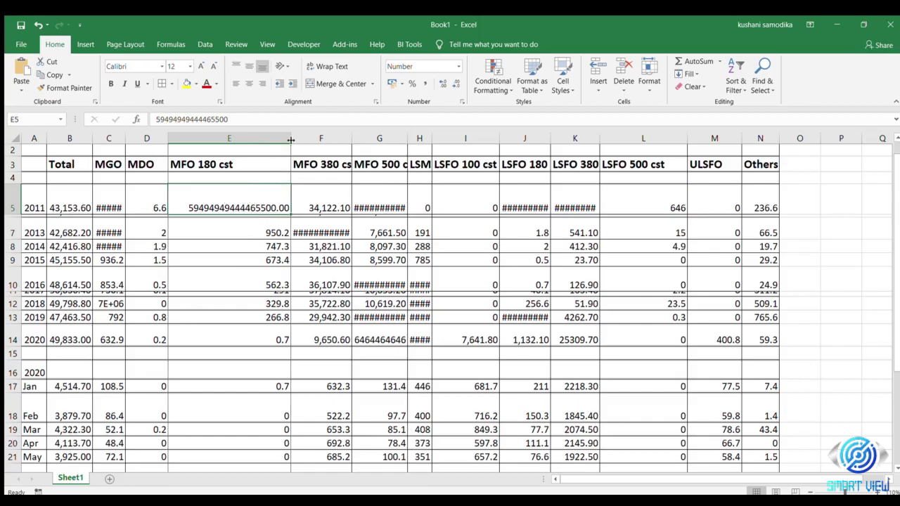
left_click_drag(291, 143, 251, 138)
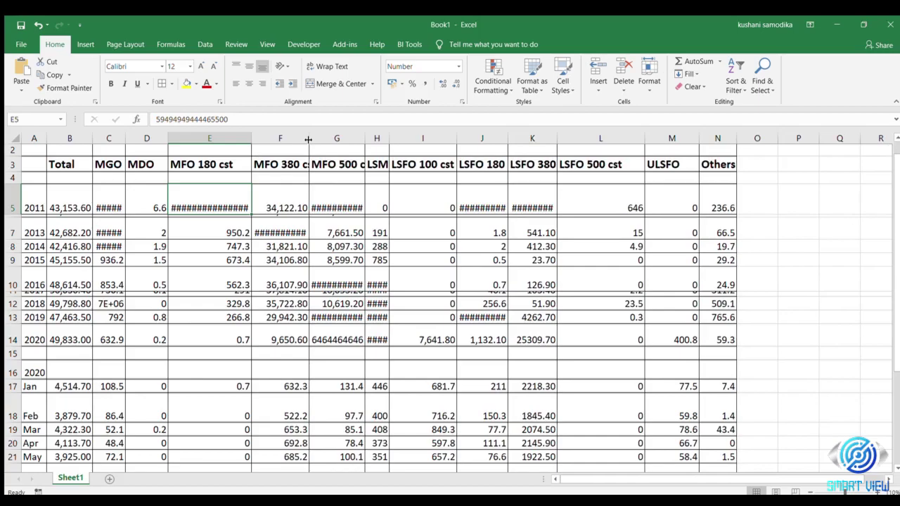
left_click(267, 143)
double_click(251, 137)
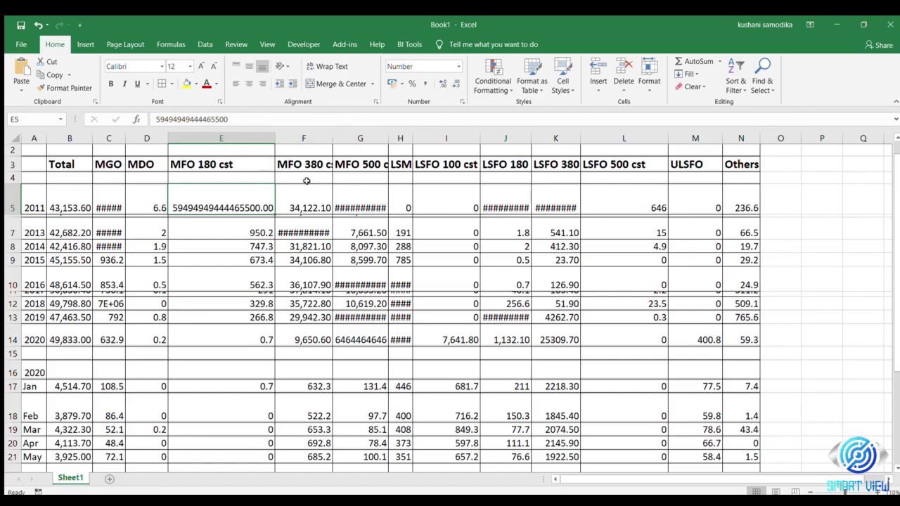
double_click(333, 138)
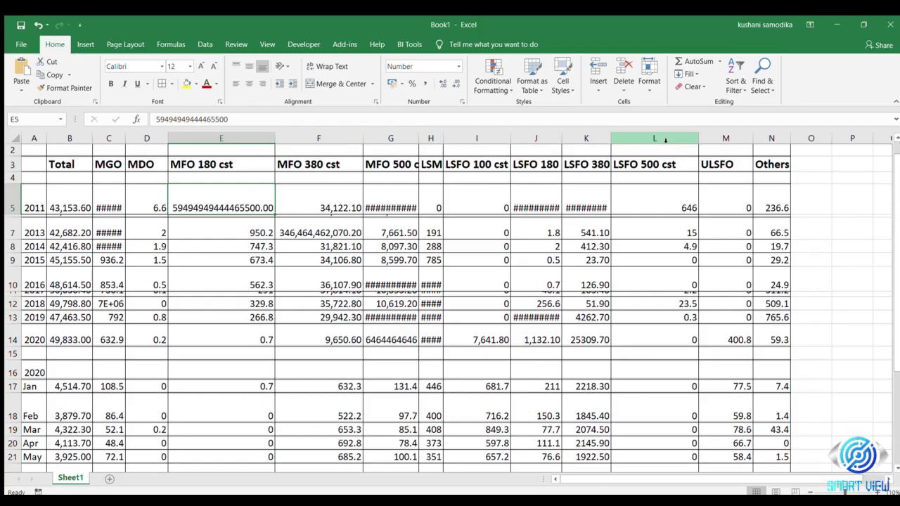
left_click(31, 25)
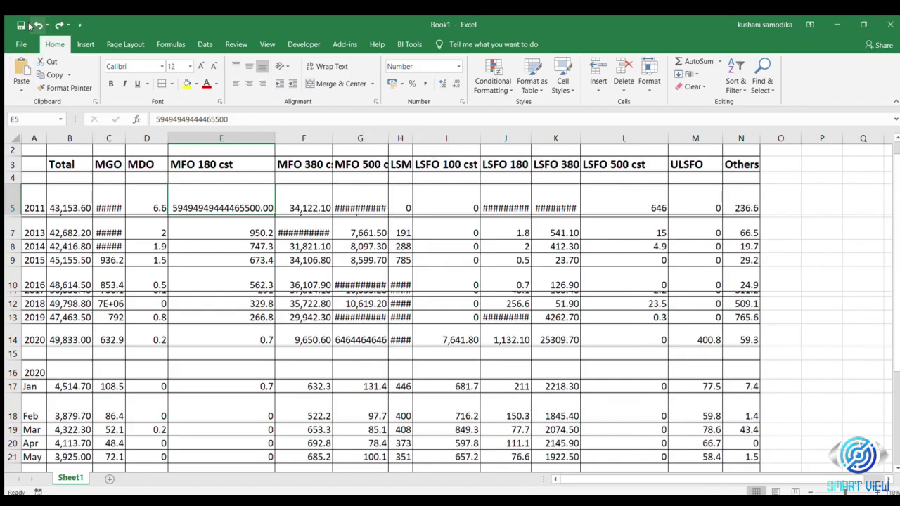
left_click(31, 25)
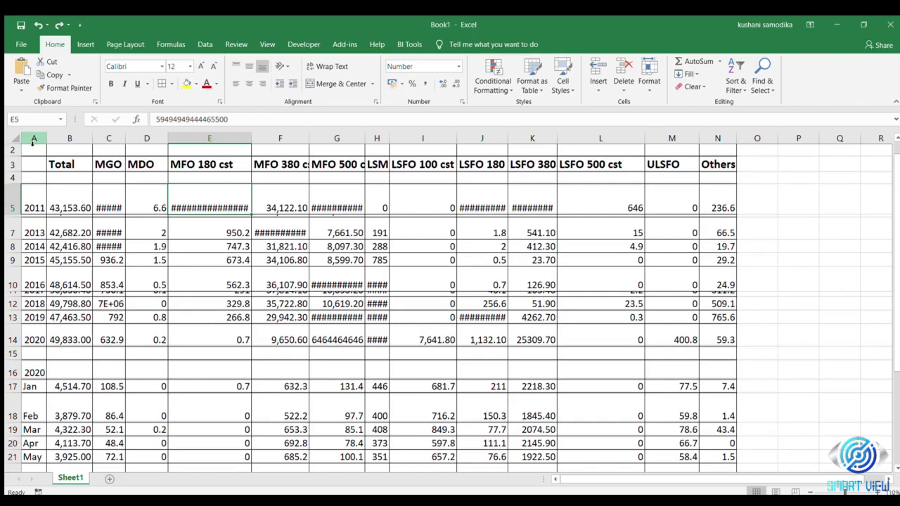
Step: Select columns A through N, AutoFit them all, and deselect by choosing cell J5
left_click(31, 139)
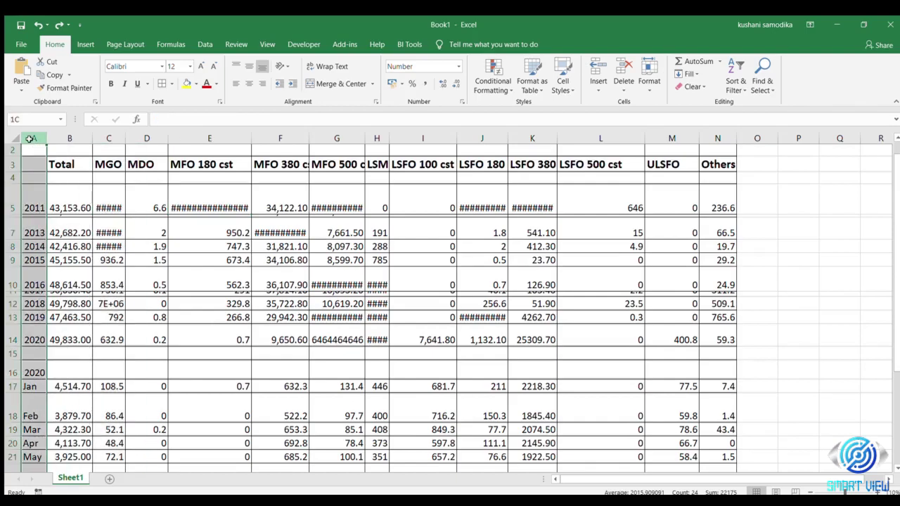
left_click_drag(30, 138, 715, 137)
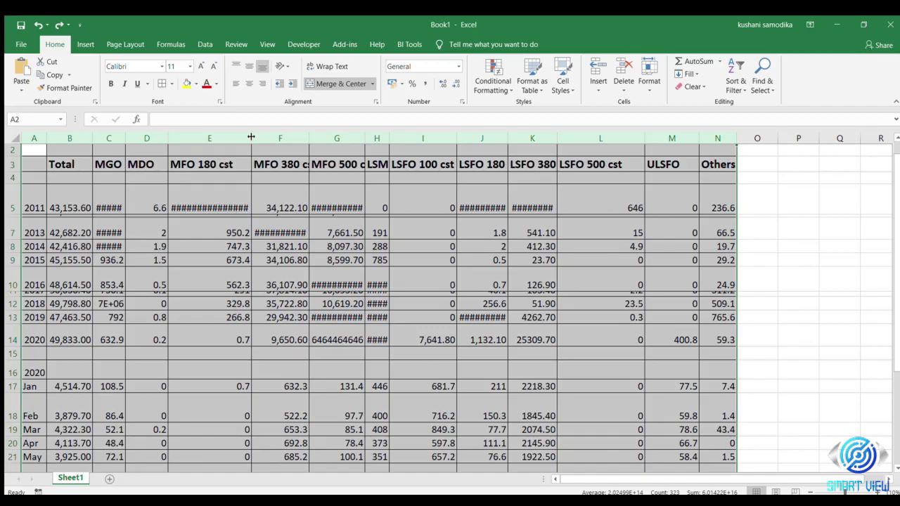
double_click(251, 137)
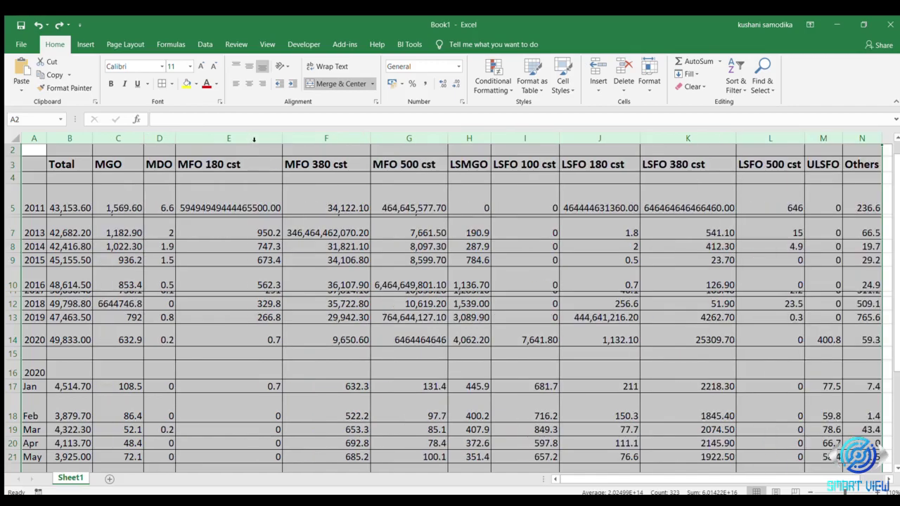
left_click(574, 204)
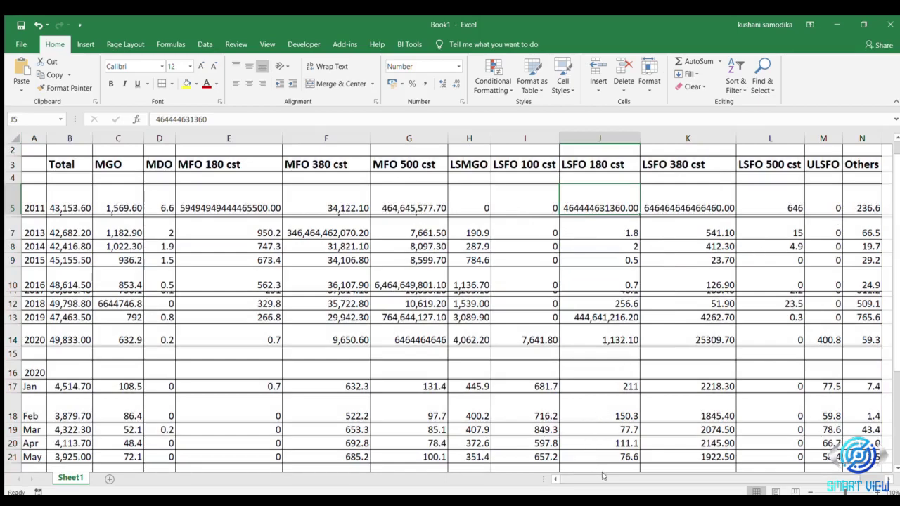
Step: Select the table's columns and drag them to one shared, wider width
mouse_move(599, 478)
left_mouse_down()
mouse_move(732, 480)
mouse_move(554, 465)
left_mouse_up()
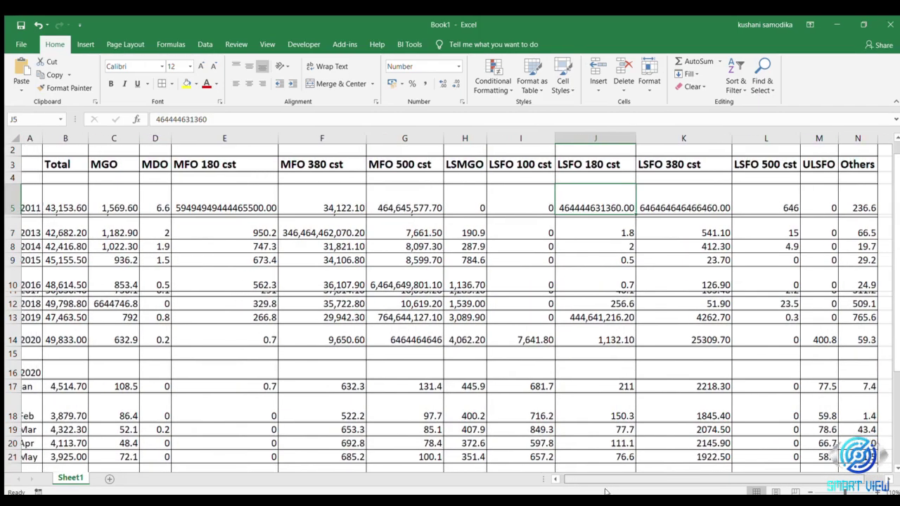
scroll(294, 217, "up", 1)
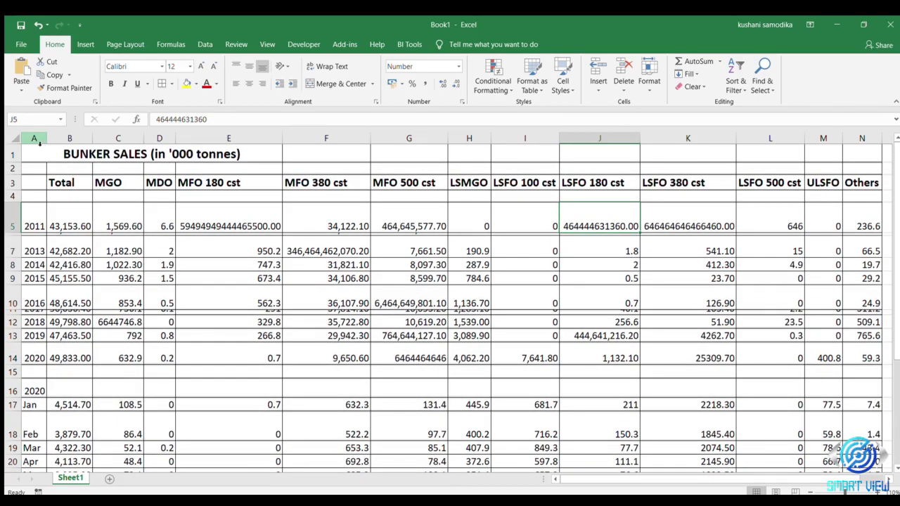
mouse_move(36, 140)
left_mouse_down()
mouse_move(820, 135)
mouse_move(733, 136)
left_mouse_up()
left_click_drag(717, 479, 625, 488)
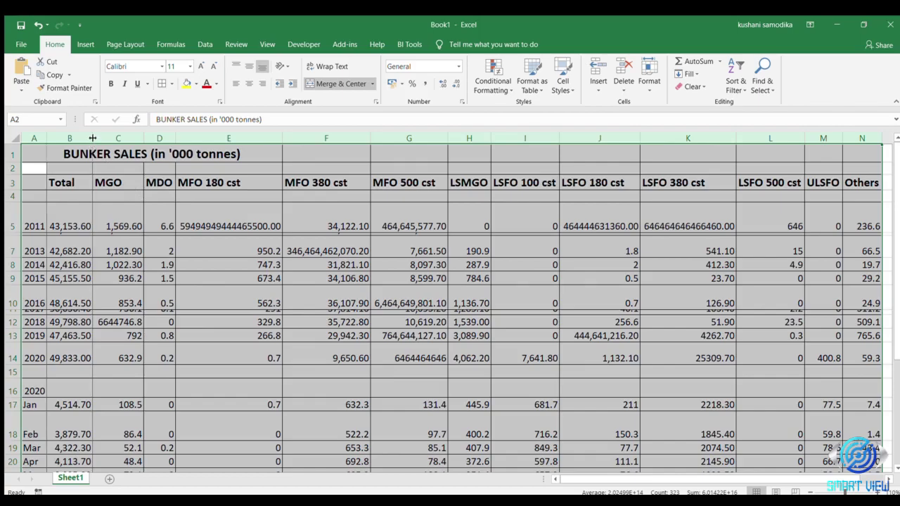
left_click_drag(92, 139, 168, 141)
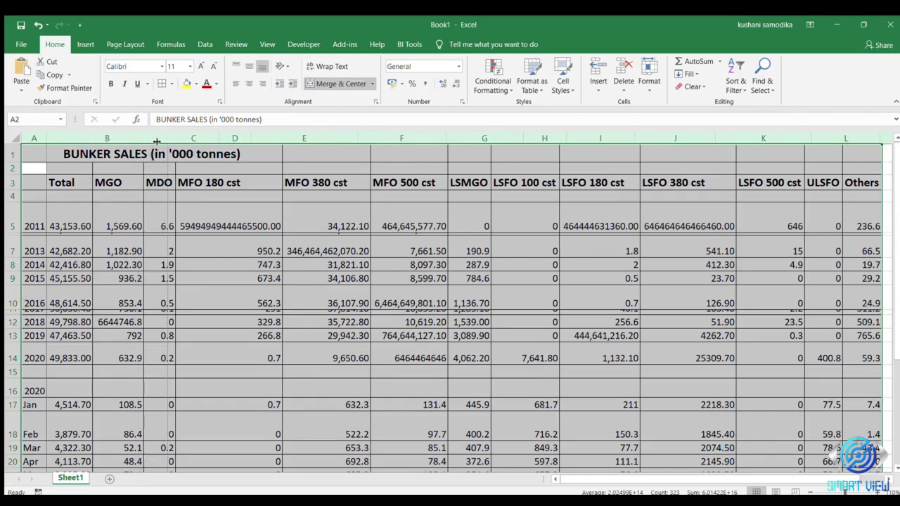
left_click_drag(168, 142, 156, 143)
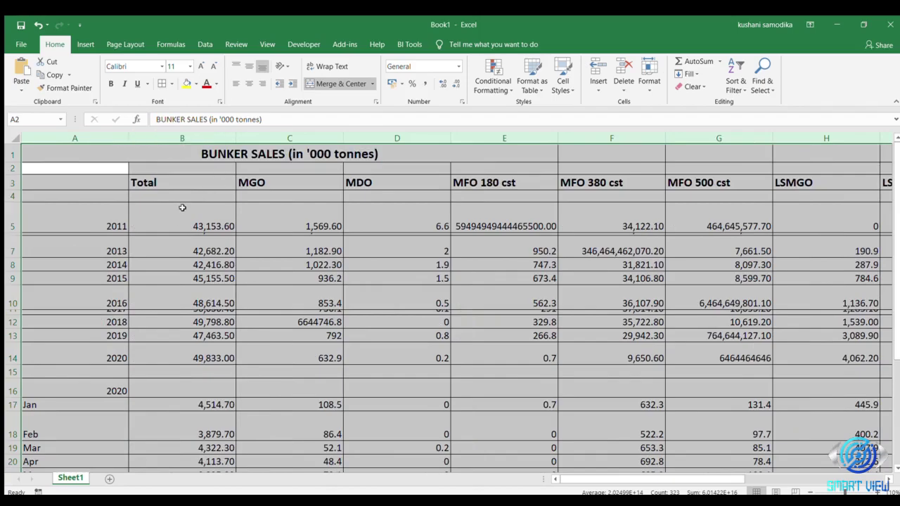
Step: Undo the equal widths twice, redo to restore AutoFit widths, then select cell A5
mouse_move(654, 480)
left_mouse_down()
mouse_move(837, 480)
mouse_move(598, 478)
mouse_move(782, 475)
left_mouse_up()
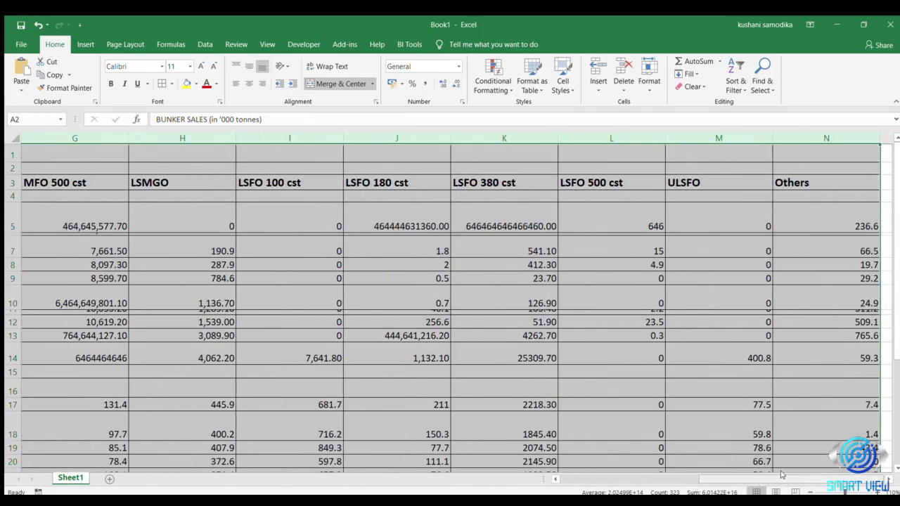
left_click_drag(779, 478, 803, 478)
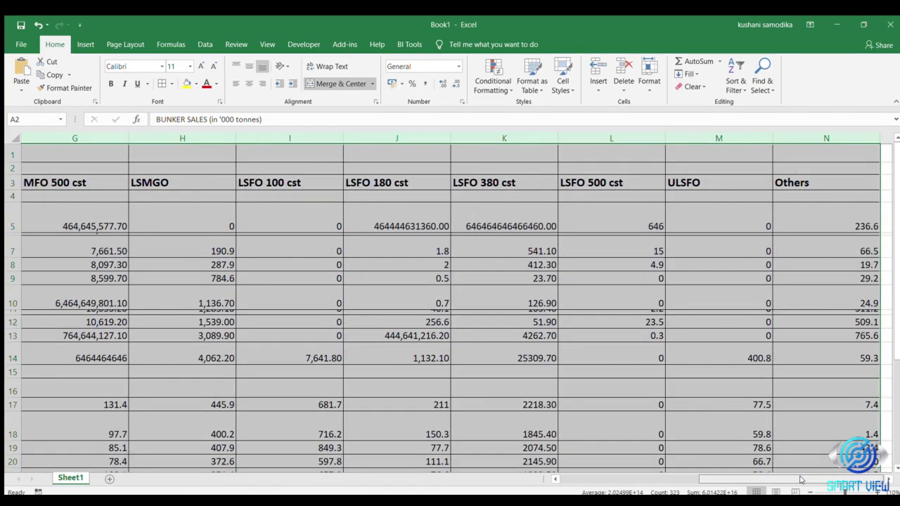
left_click_drag(800, 480, 665, 480)
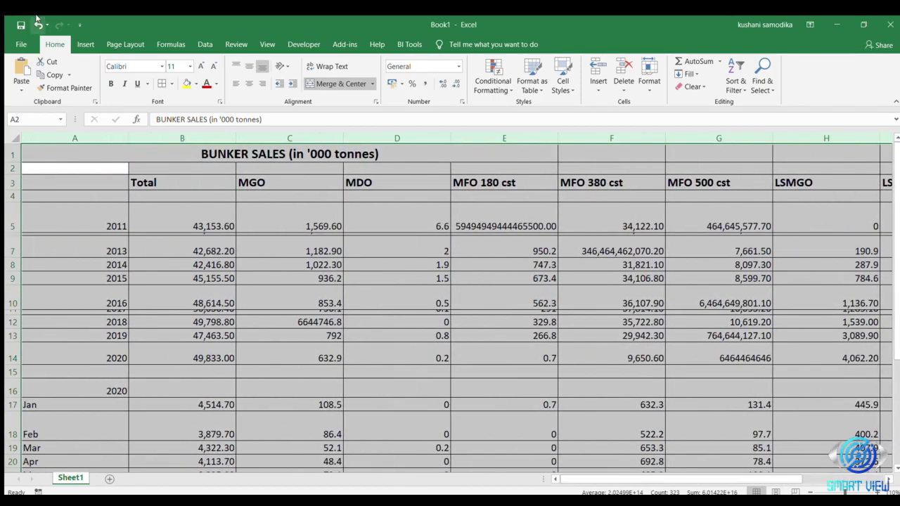
left_click(38, 25)
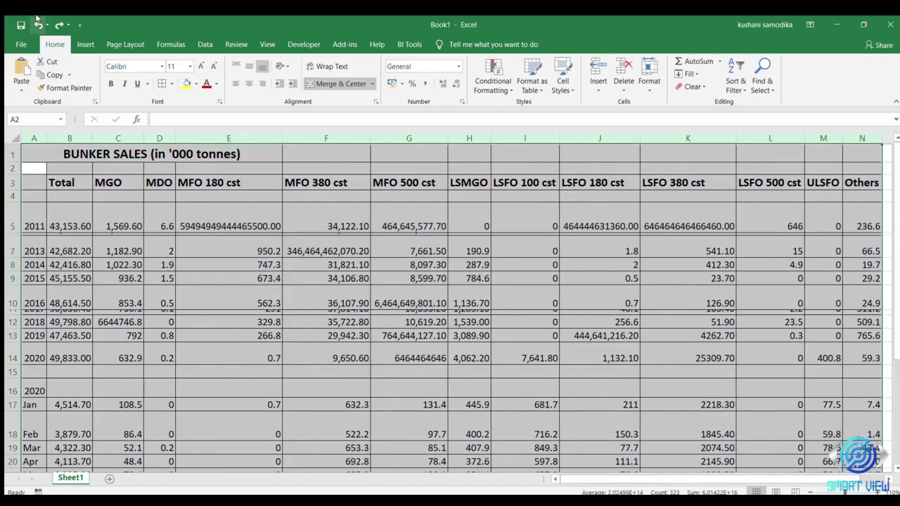
left_click(38, 25)
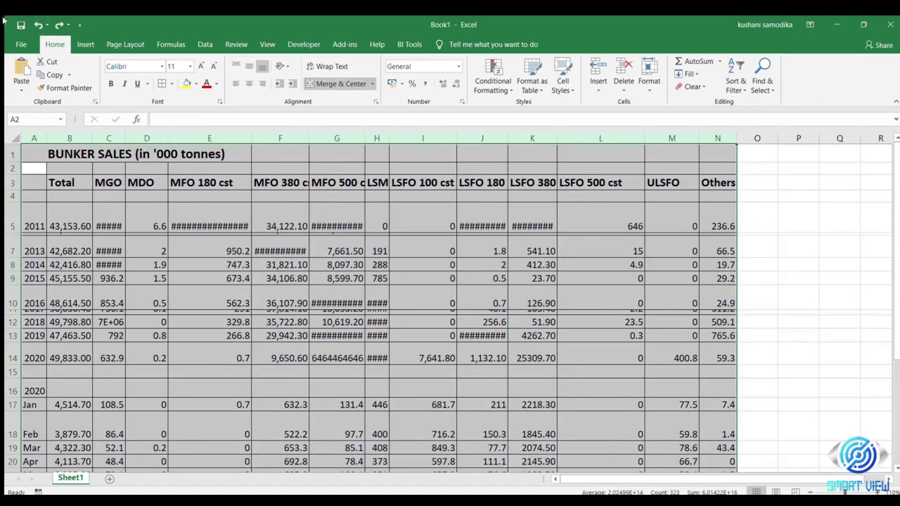
left_click(59, 24)
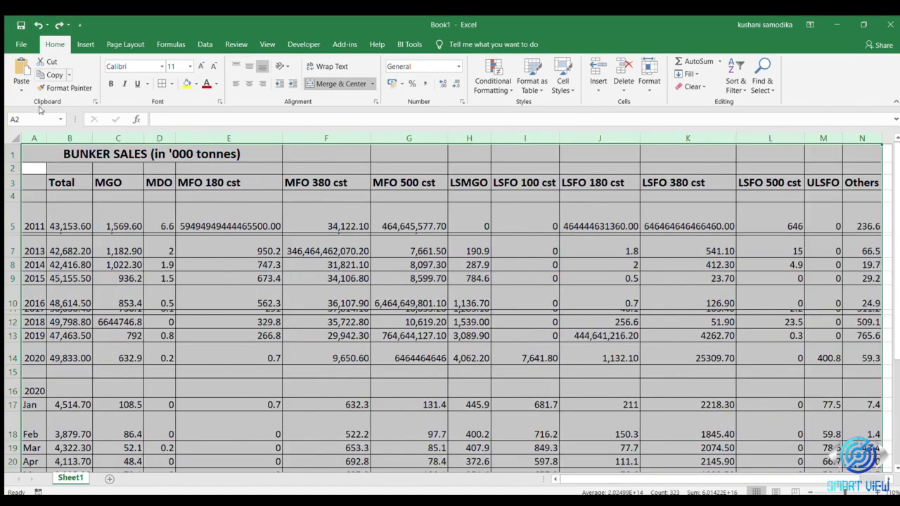
left_click(134, 279)
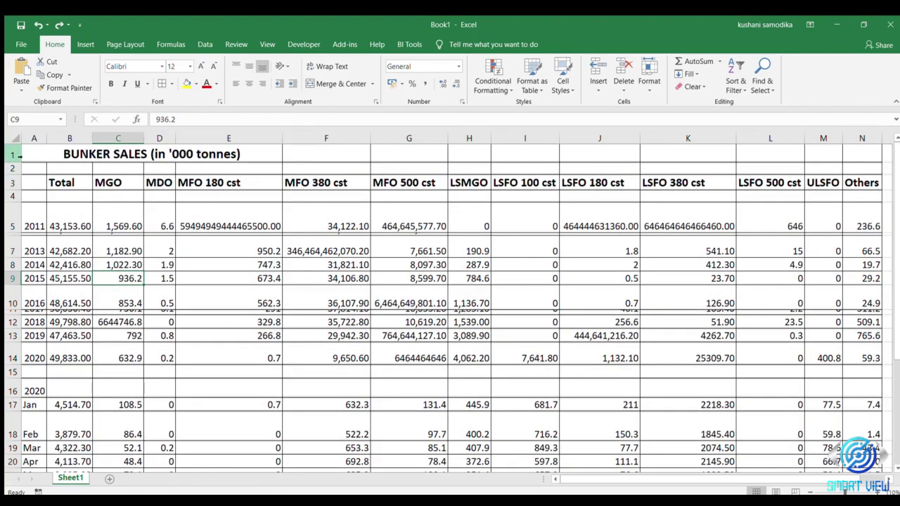
left_click(24, 224)
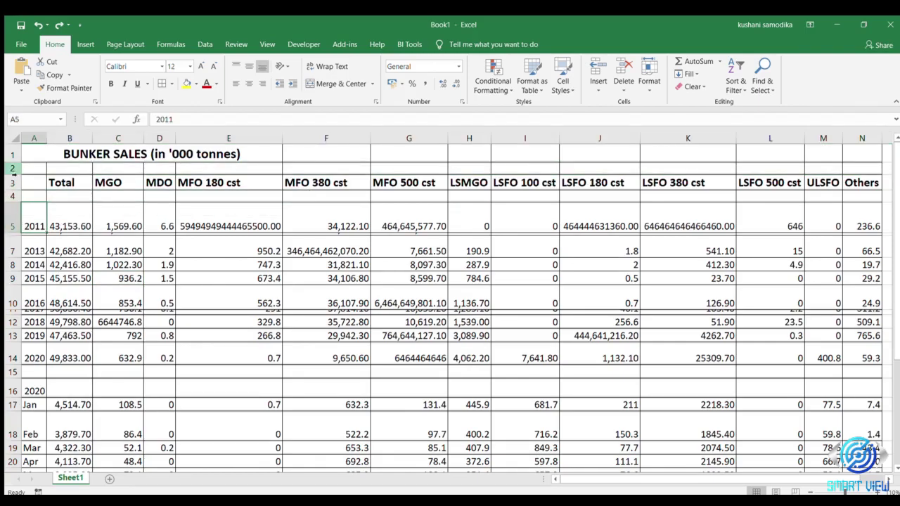
Step: Select rows 2 through 28 and AutoFit their heights
left_click_drag(13, 169, 6, 434)
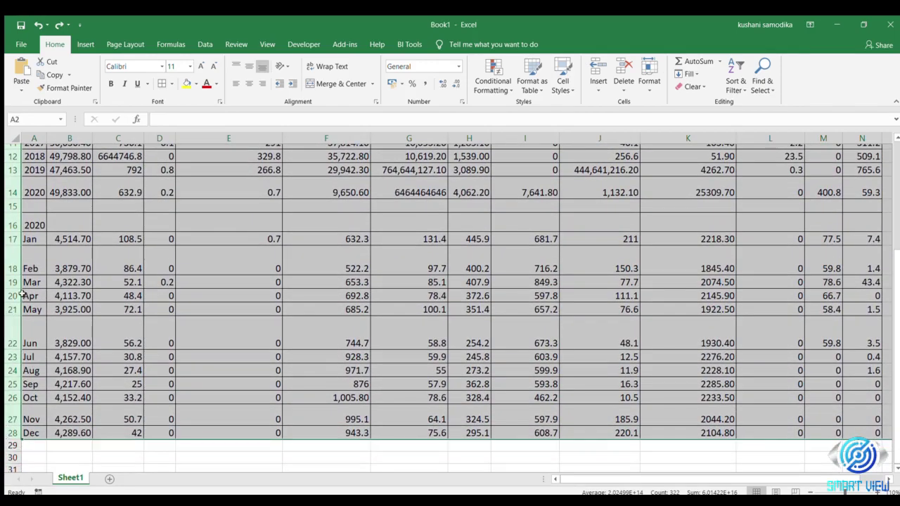
double_click(13, 242)
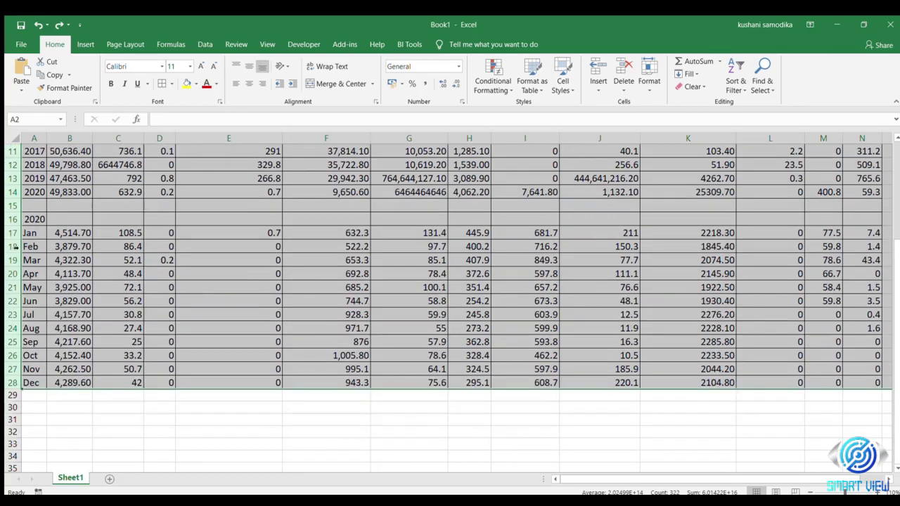
scroll(482, 378, "up", 4)
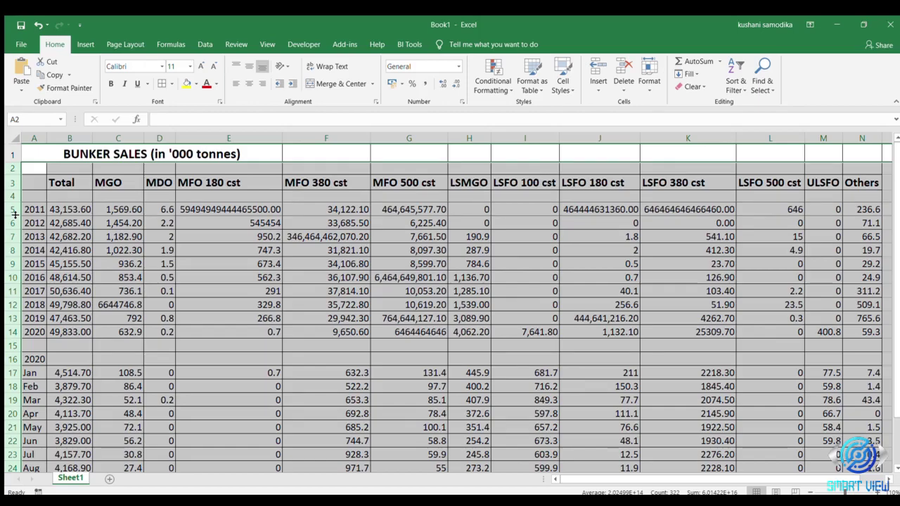
Step: Drag a row border to give all selected rows one taller height, then review the table
left_click_drag(14, 216, 14, 224)
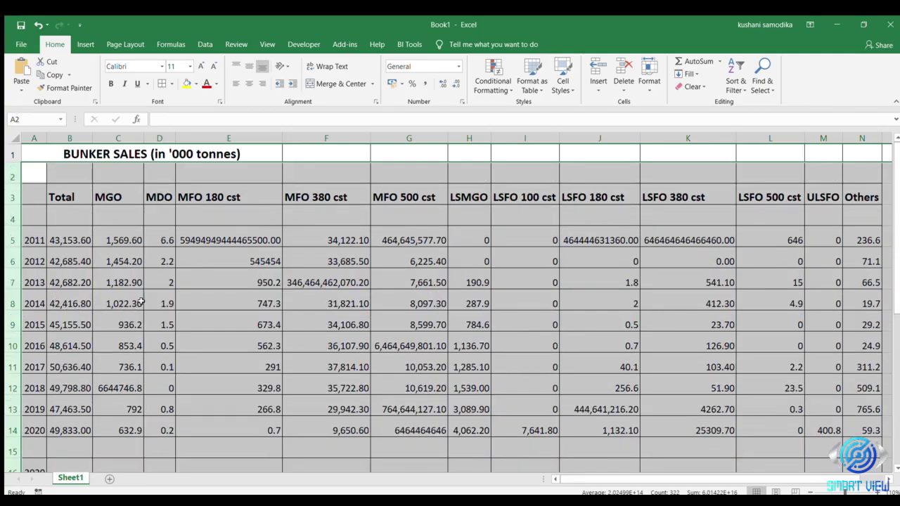
scroll(142, 302, "down", 3)
scroll(99, 322, "down", 4)
scroll(85, 317, "up", 2)
scroll(56, 303, "up", 1)
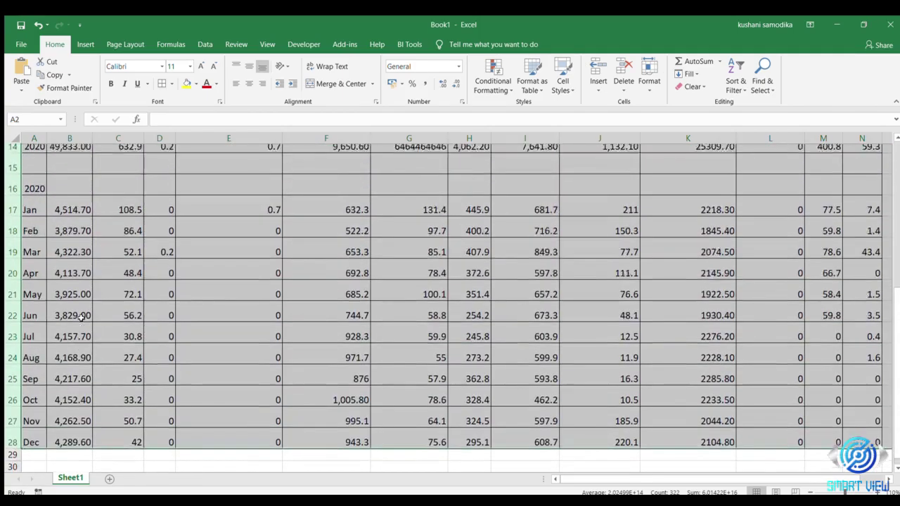
scroll(32, 290, "up", 4)
scroll(31, 290, "down", 4)
scroll(32, 290, "down", 1)
scroll(422, 295, "up", 5)
left_click(770, 153)
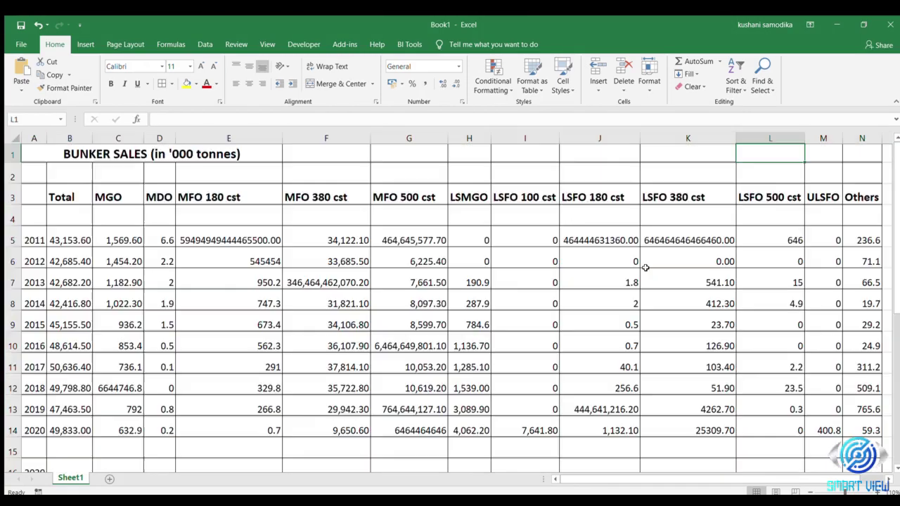